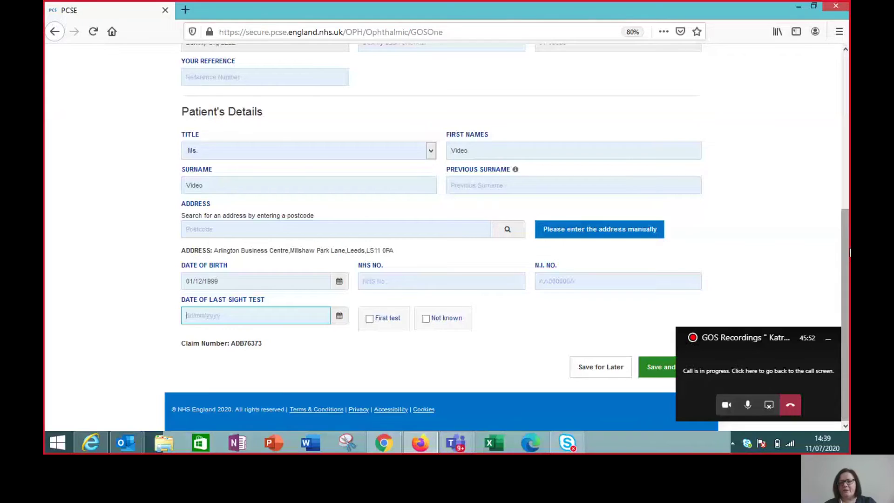
Step: Move the floating call window aside and enter Jan2018 as the Date of Last Sight Test
left_click_drag(849, 252, 847, 150)
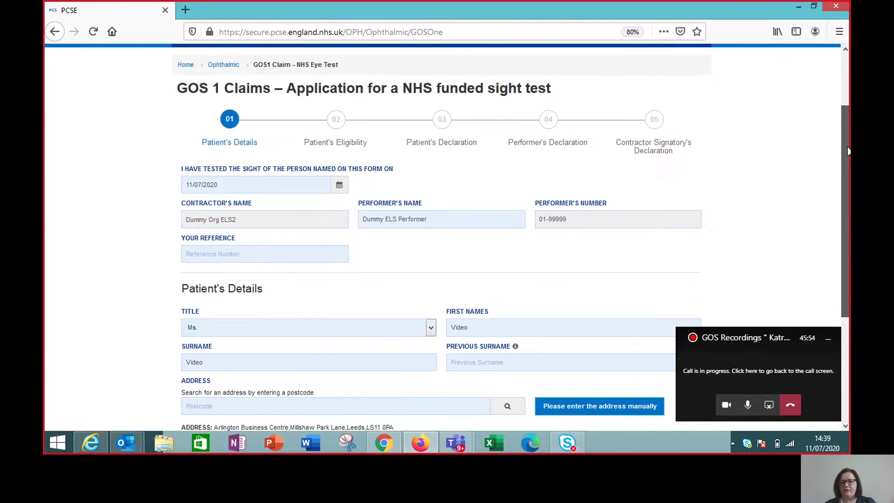
scroll(847, 151, "down", 4)
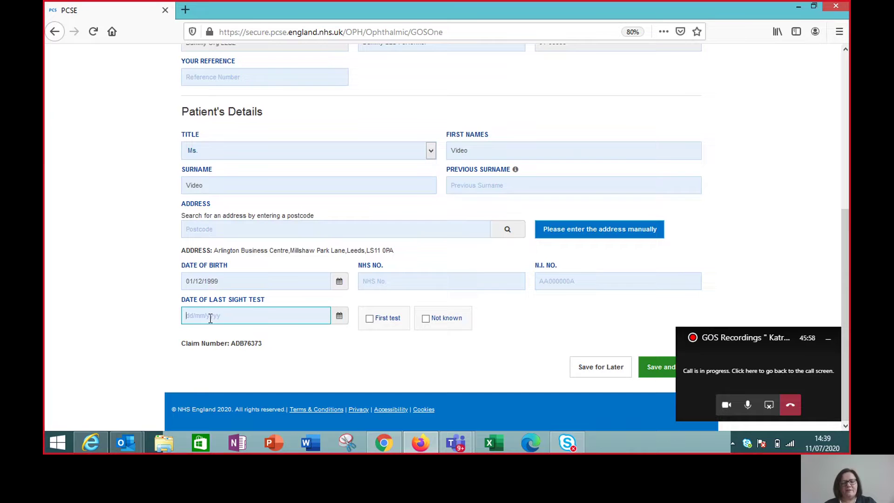
left_click(828, 340)
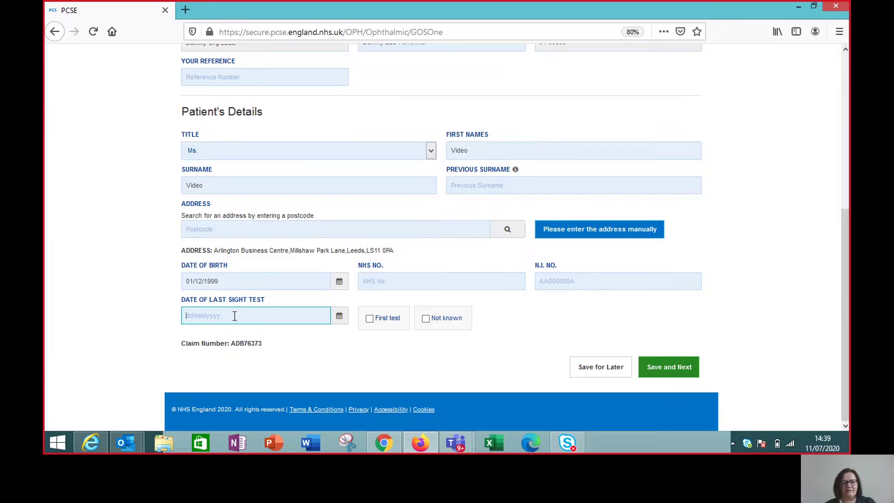
type("Jan2018")
Step: Save the patient details and go on to the Patient's Eligibility page
left_click(681, 370)
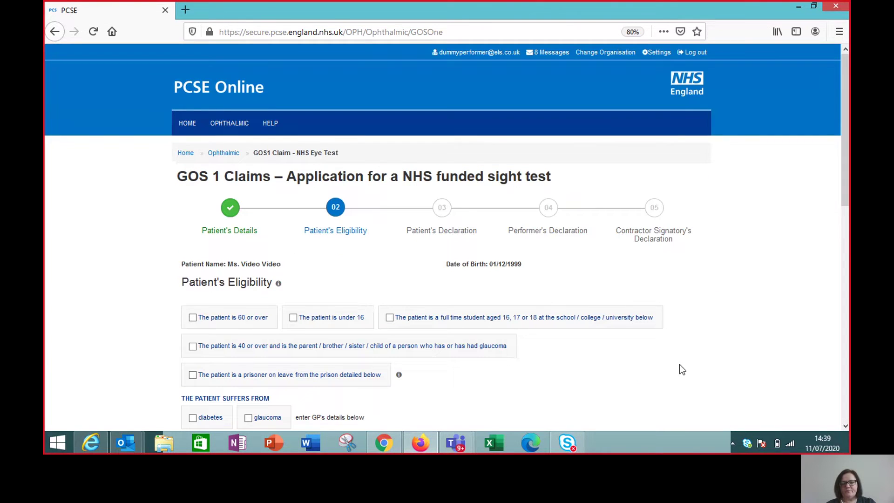
scroll(679, 368, "down", 3)
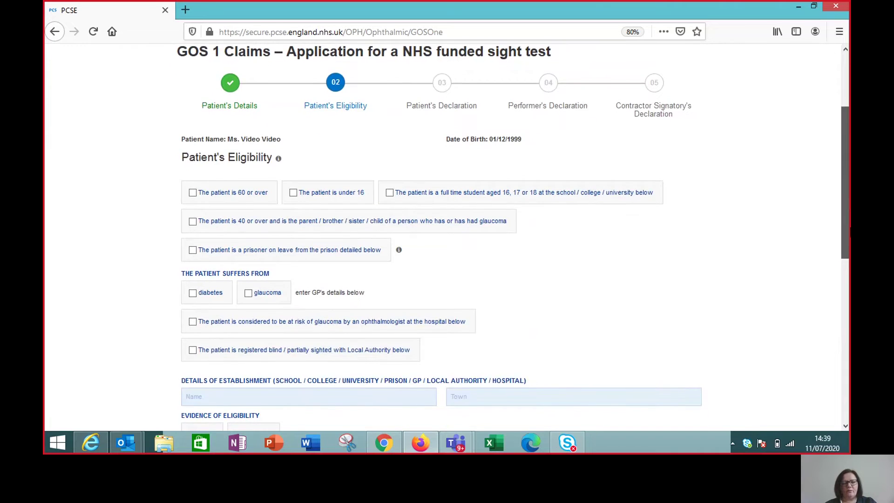
scroll(512, 238, "down", 1)
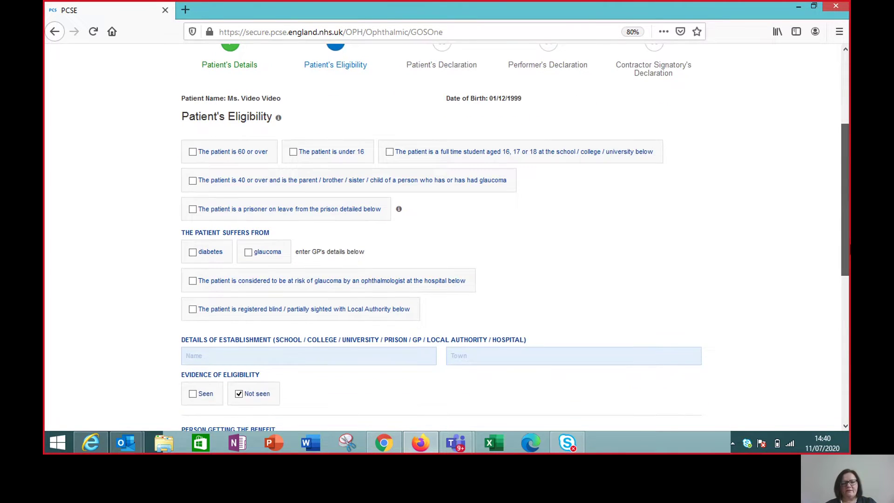
scroll(512, 238, "down", 3)
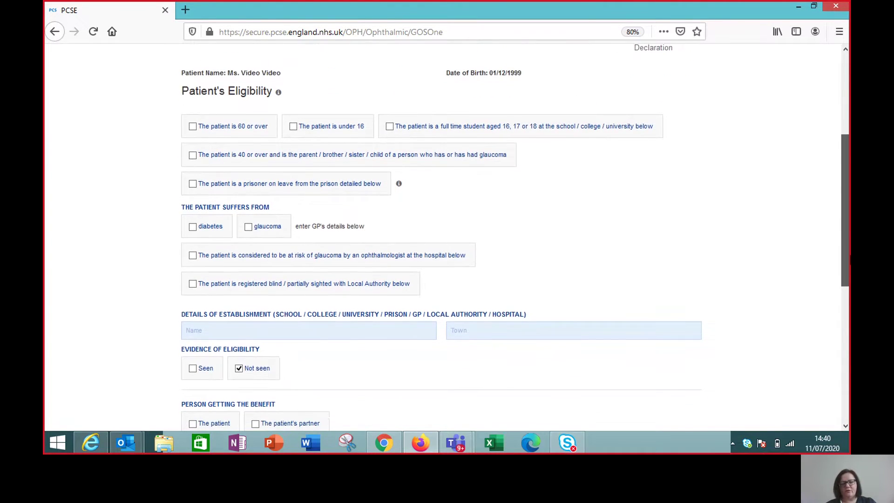
scroll(590, 273, "down", 1)
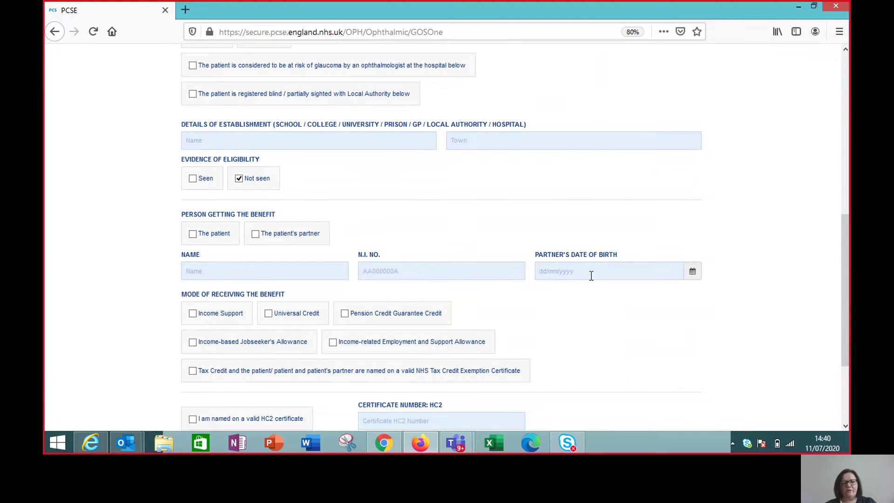
Step: Mark the patient as the benefit recipient receiving Income Support and save eligibility
left_click(194, 235)
left_click(193, 314)
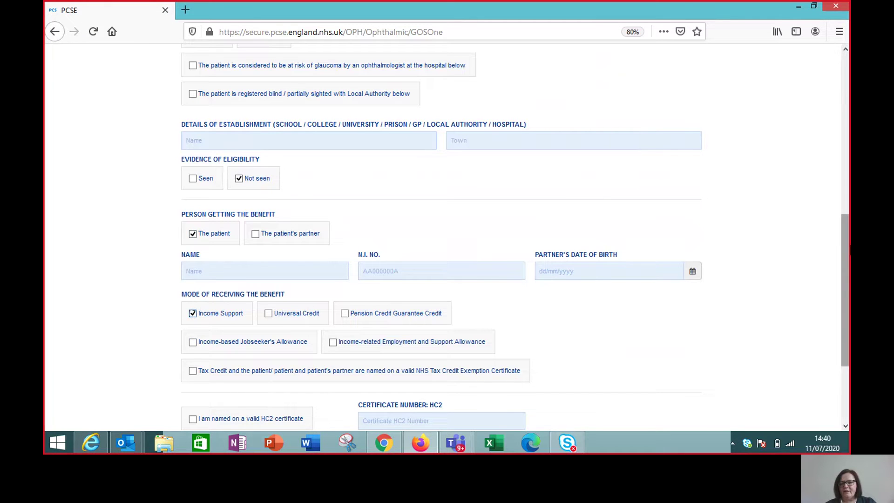
scroll(848, 272, "down", 3)
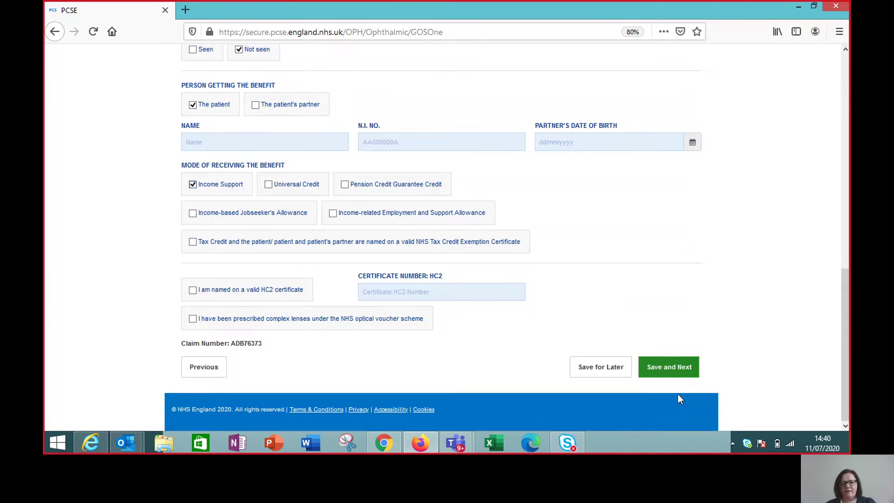
left_click(674, 375)
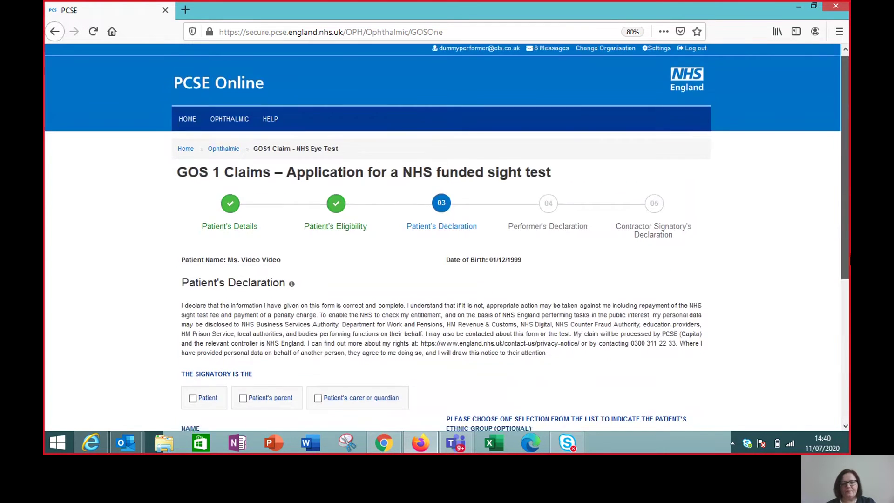
Step: Set the patient as declaration signatory and open the signature page
scroll(649, 256, "down", 5)
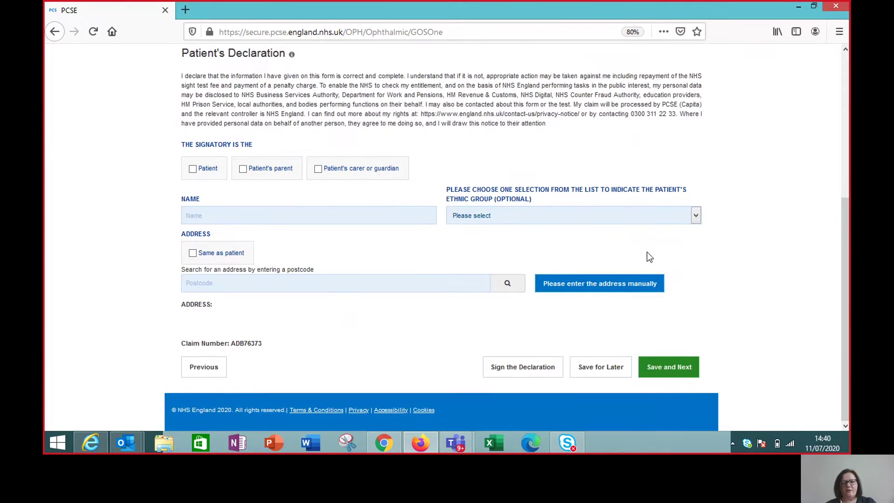
left_click(200, 171)
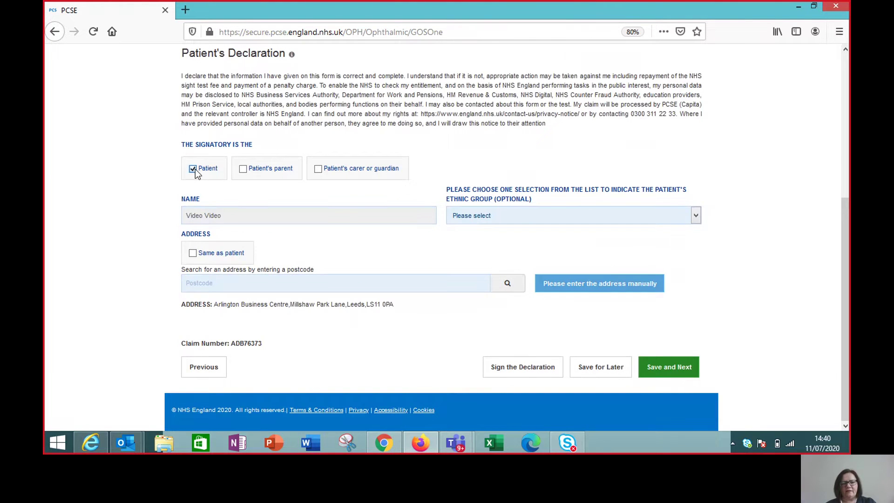
left_click(521, 366)
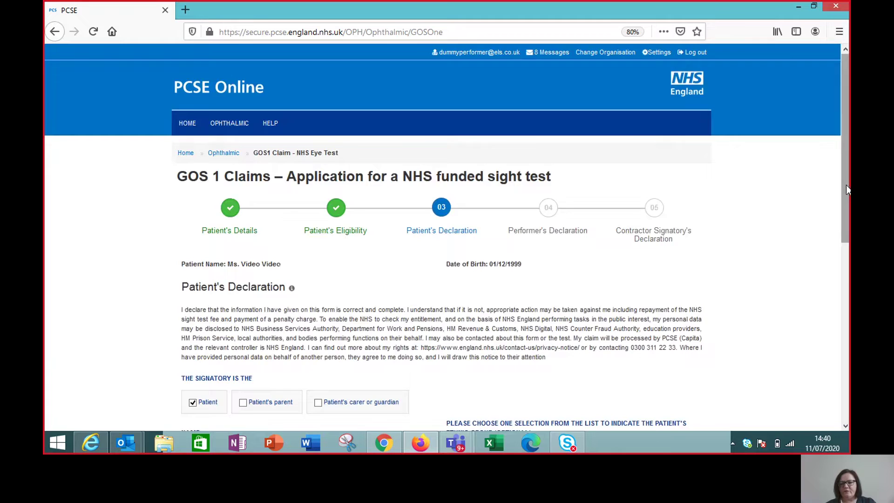
left_click_drag(844, 188, 849, 358)
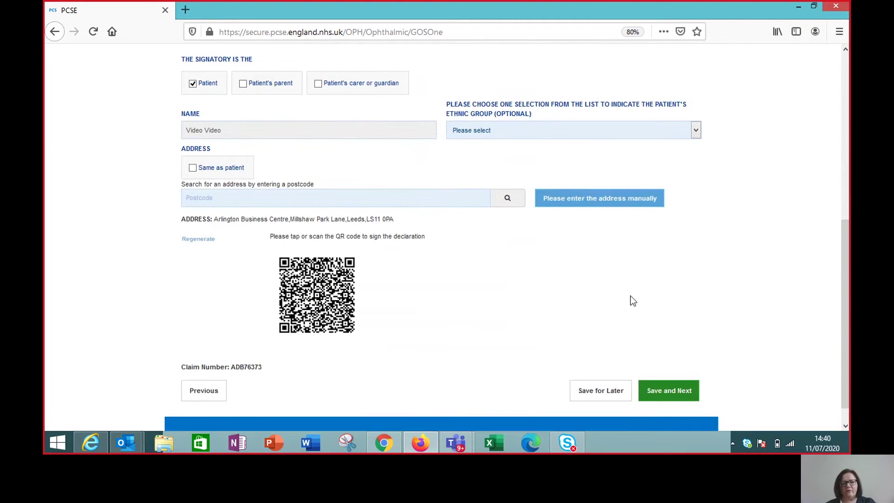
left_click(331, 298)
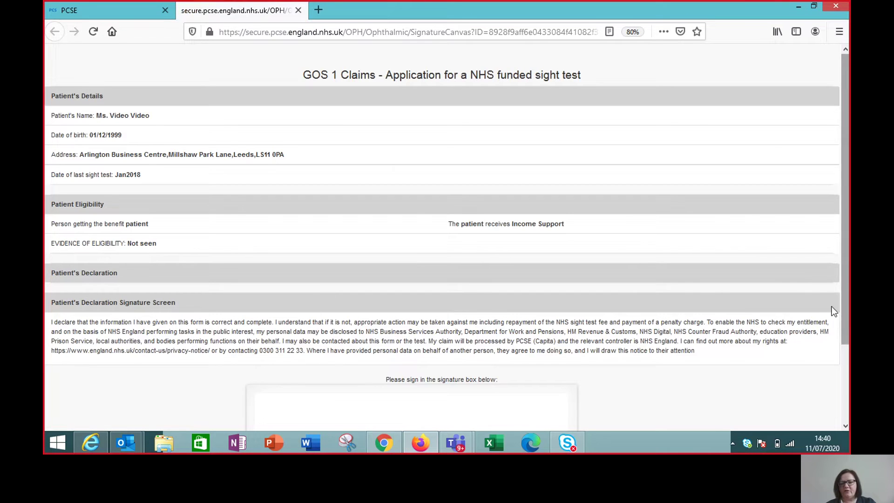
Step: Draw the patient's signature and accept it so it is saved
left_click_drag(845, 317, 844, 395)
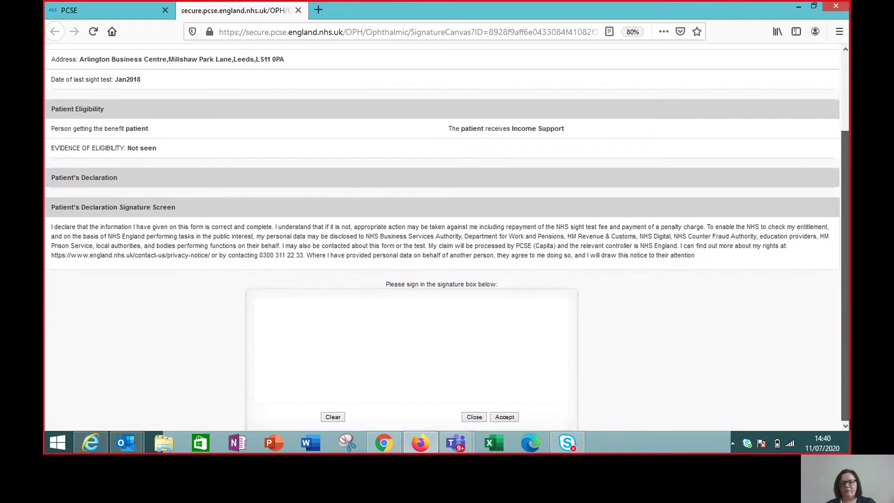
mouse_move(289, 357)
left_mouse_down()
mouse_move(365, 321)
mouse_move(442, 345)
left_mouse_up()
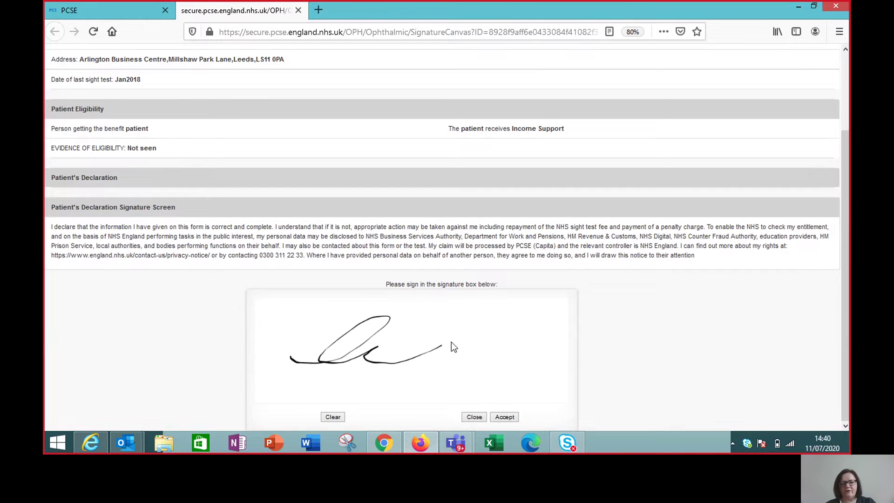
left_click(508, 419)
left_click(505, 417)
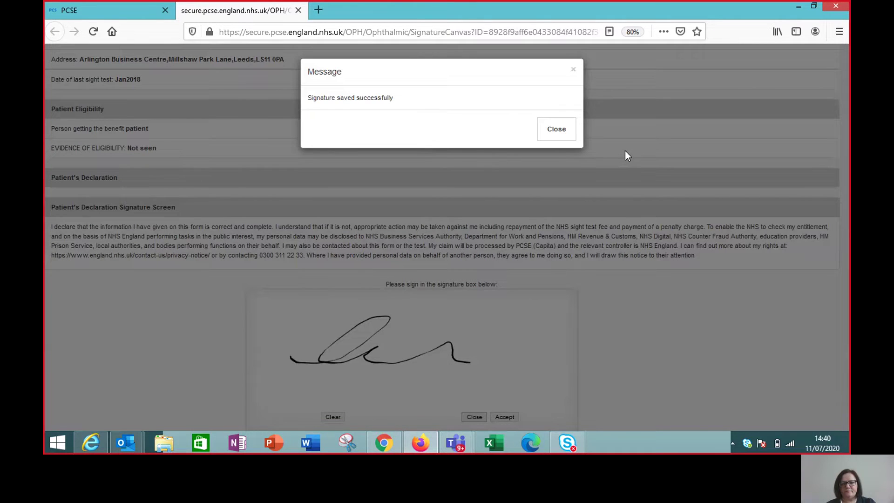
Step: Close the signature confirmation and save the patient's declaration
left_click(556, 130)
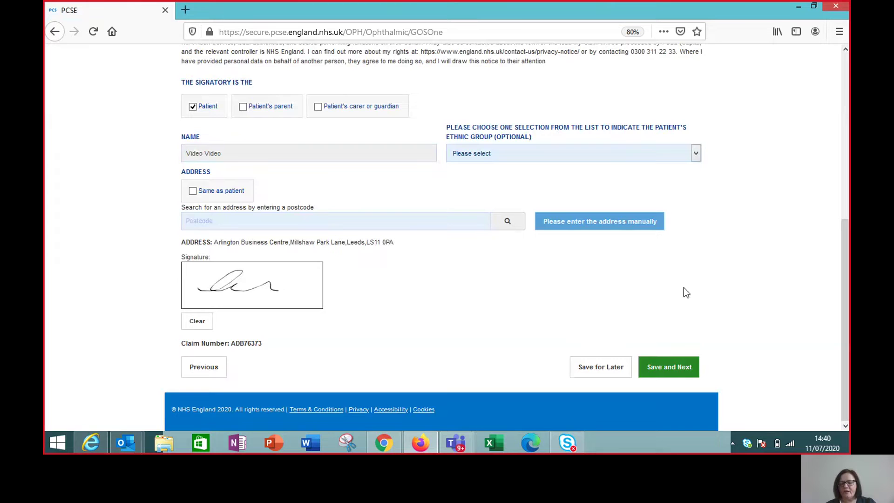
left_click(674, 368)
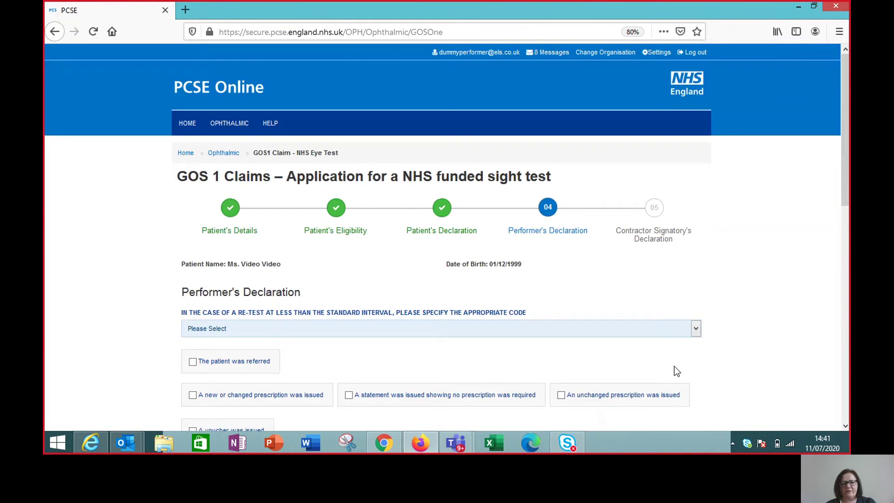
left_click_drag(845, 196, 847, 279)
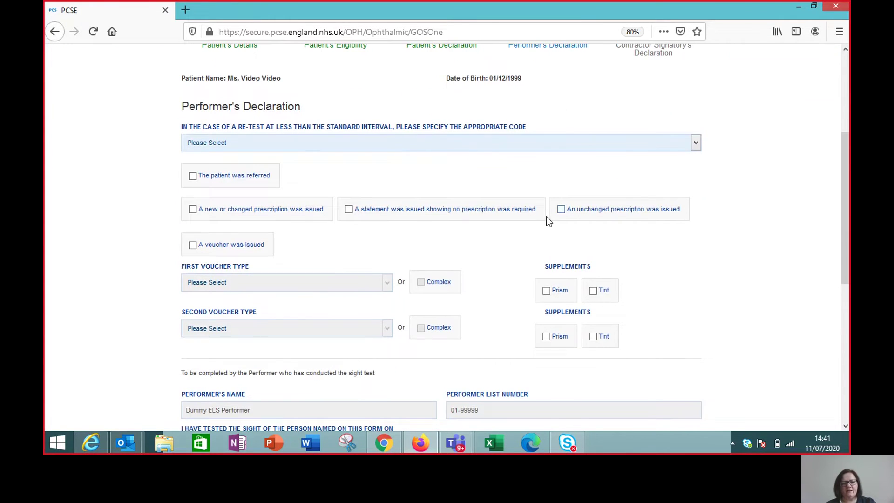
Step: Record a new or changed prescription and a voucher issued, with first voucher type B
left_click(193, 209)
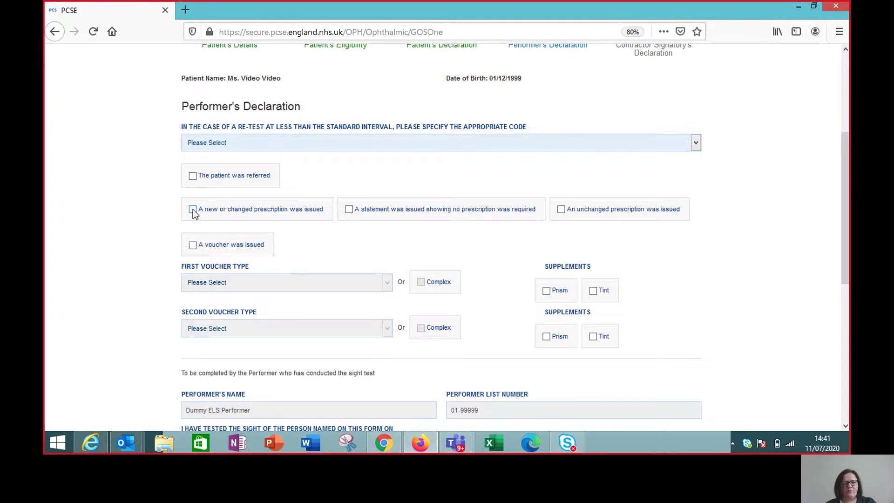
left_click(193, 245)
left_click(387, 282)
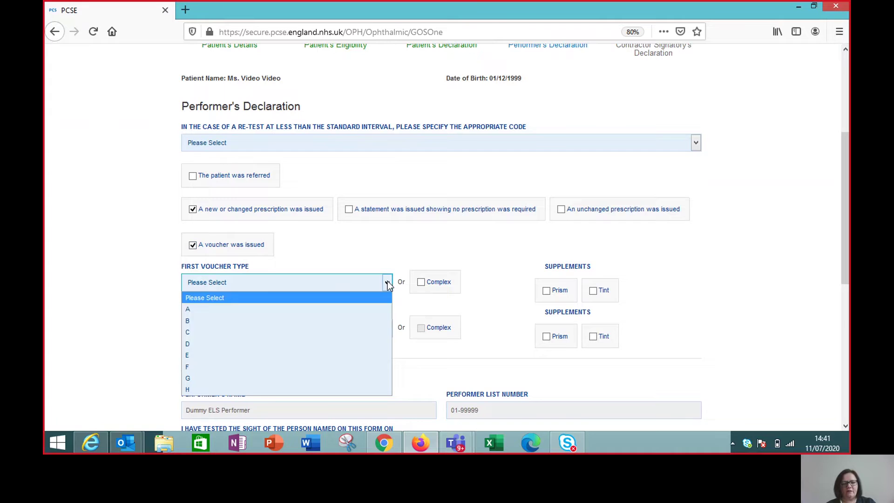
left_click(268, 321)
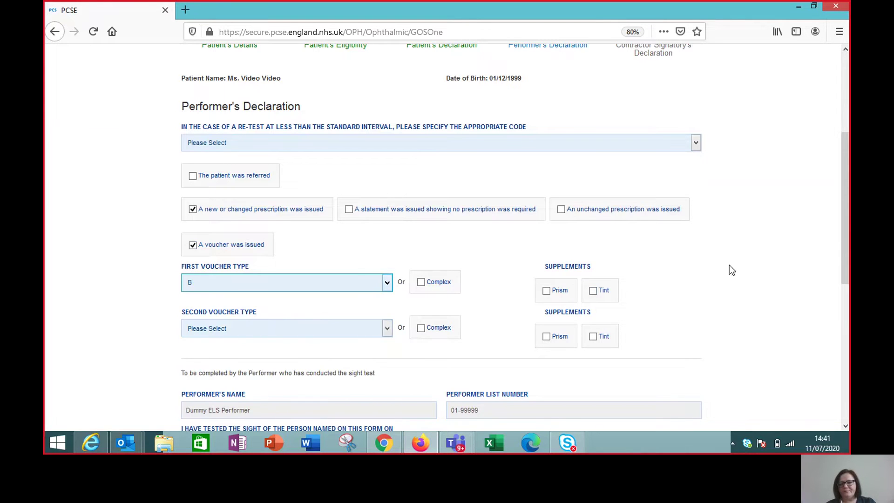
Step: Sign the performer's declaration and save the claim awaiting Contractor Signatory
left_click_drag(844, 270, 845, 391)
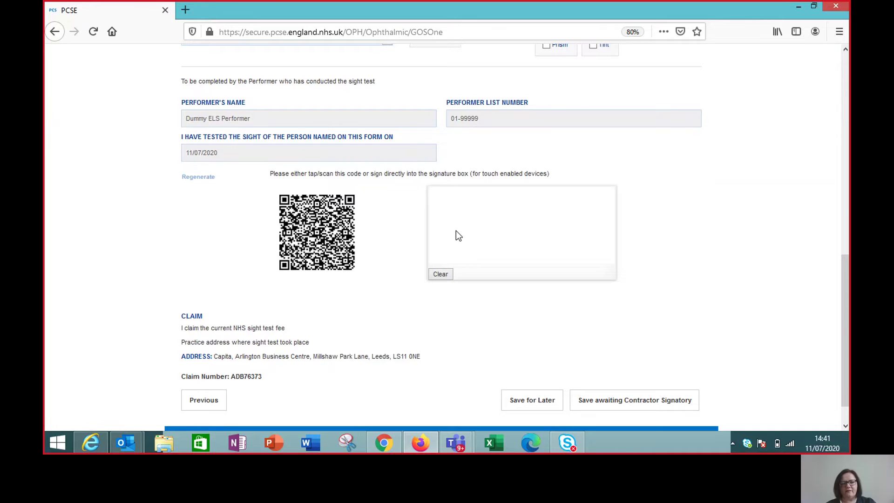
left_click_drag(456, 230, 541, 249)
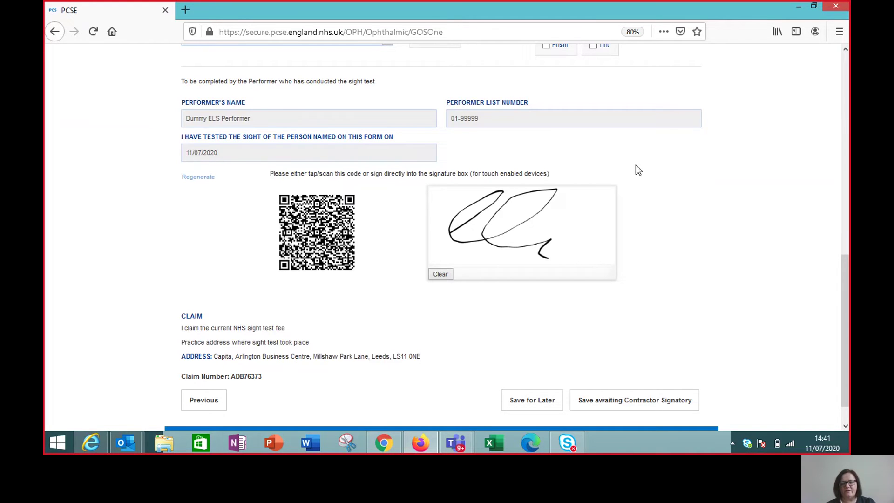
left_click(611, 411)
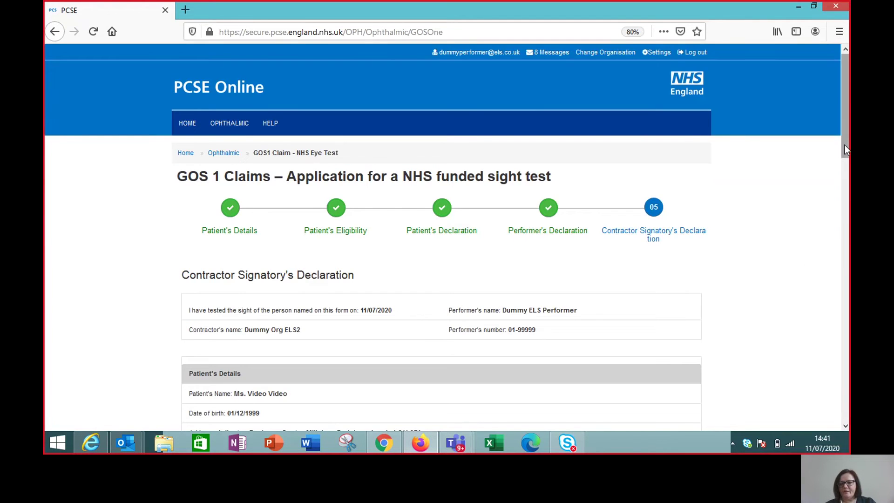
Step: Create a GOS3 voucher from the Contractor Signatory's Declaration page
left_click_drag(844, 144, 847, 405)
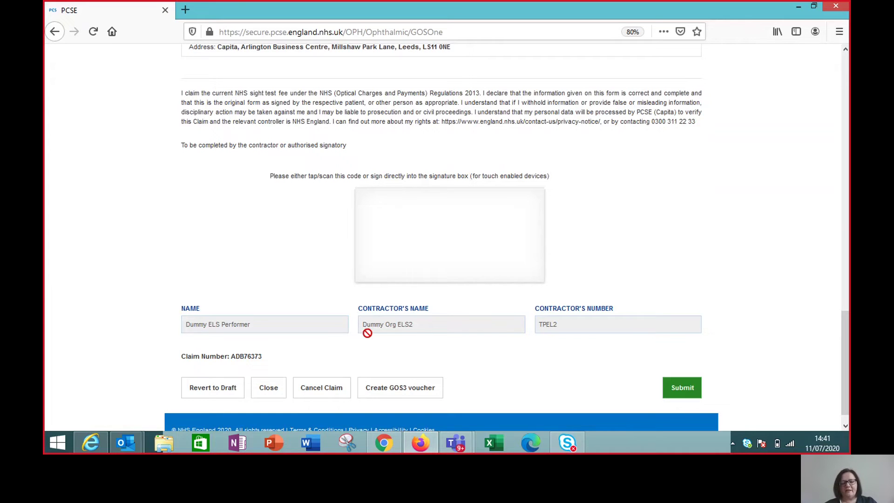
left_click(409, 396)
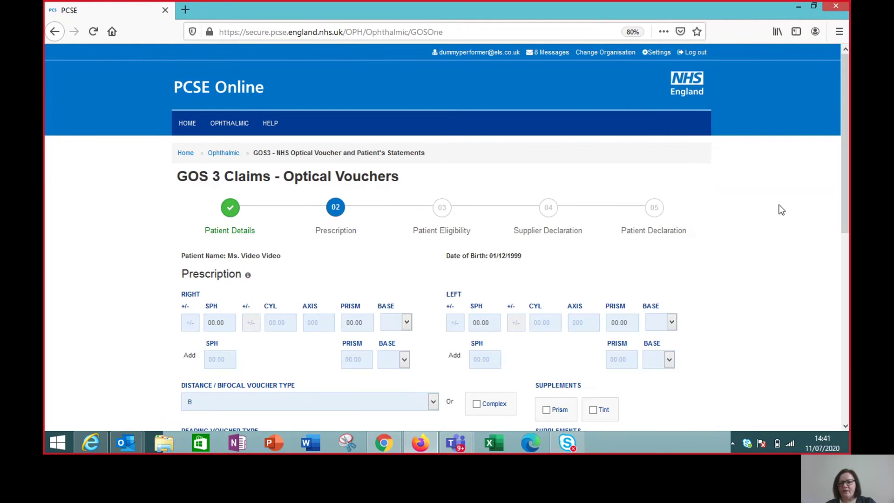
Step: Enter the right eye prescription: +2.75 sphere, +1.50 cylinder, axis 25
left_click_drag(850, 191, 848, 218)
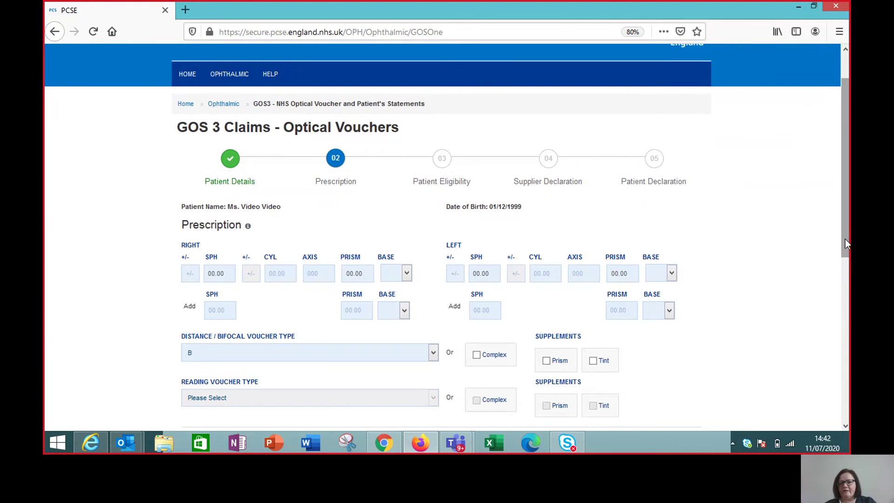
left_click_drag(845, 239, 844, 293)
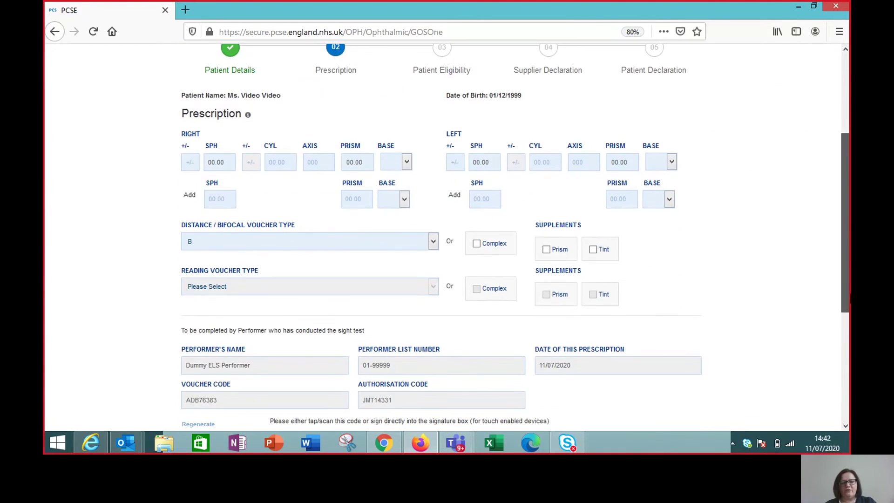
left_click(189, 167)
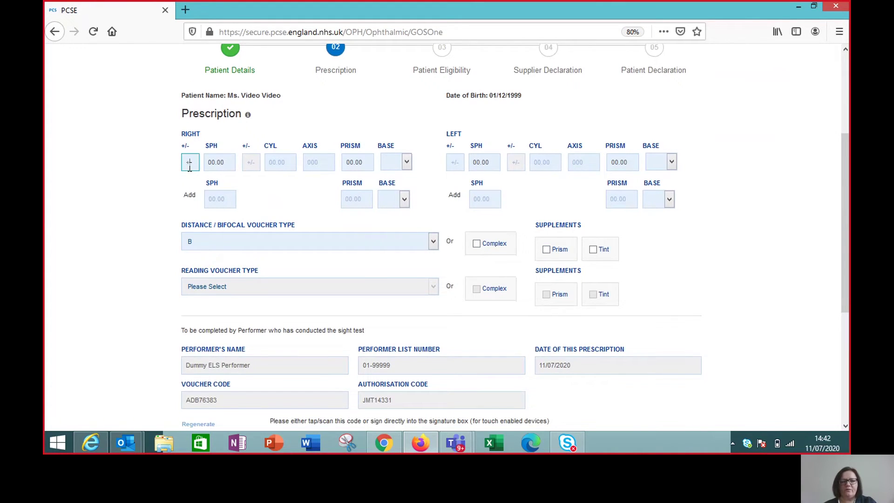
key("Tab")
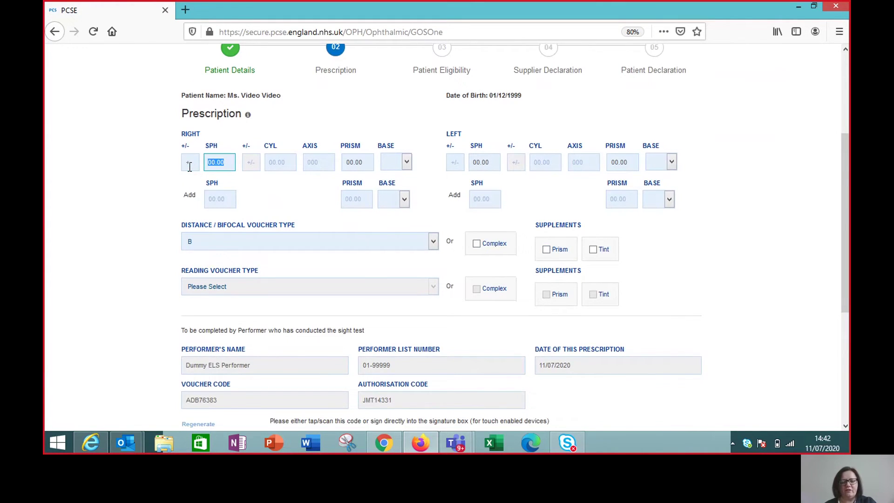
type("2.75")
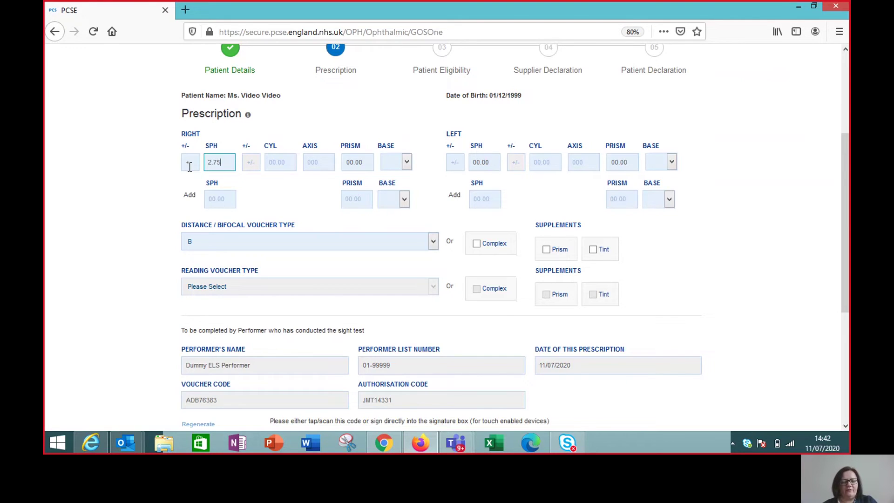
key("Tab")
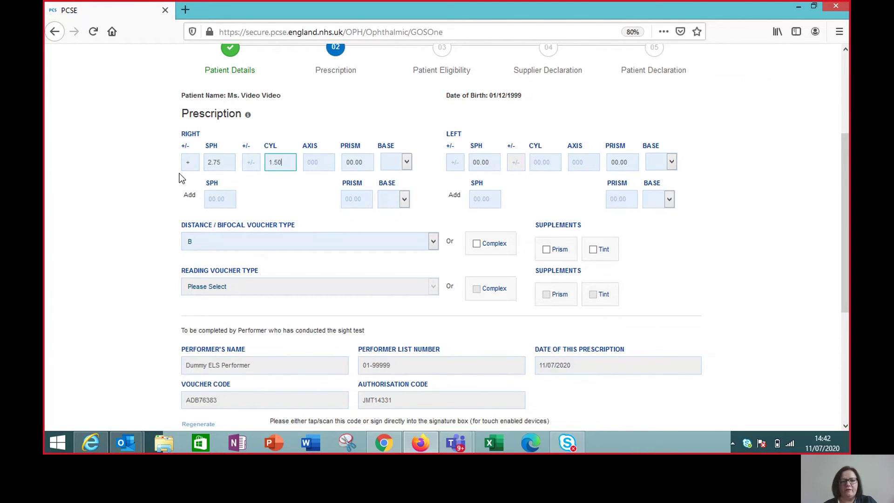
left_click(246, 167)
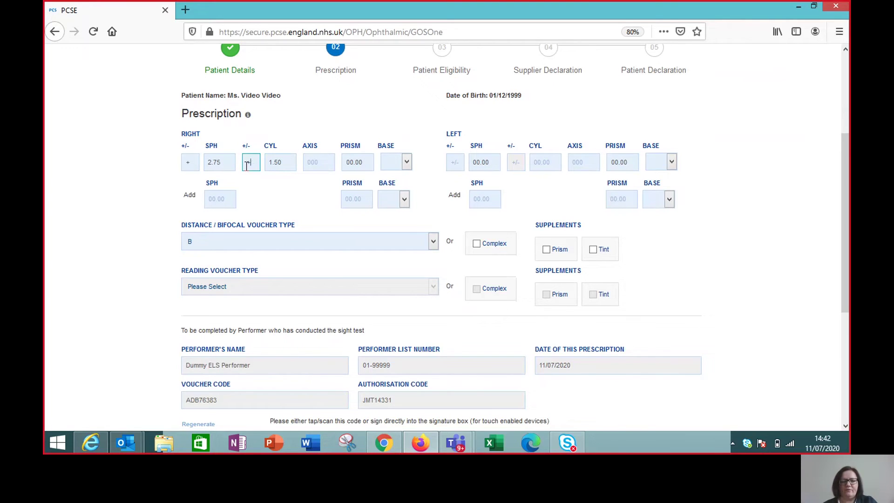
left_click(319, 162)
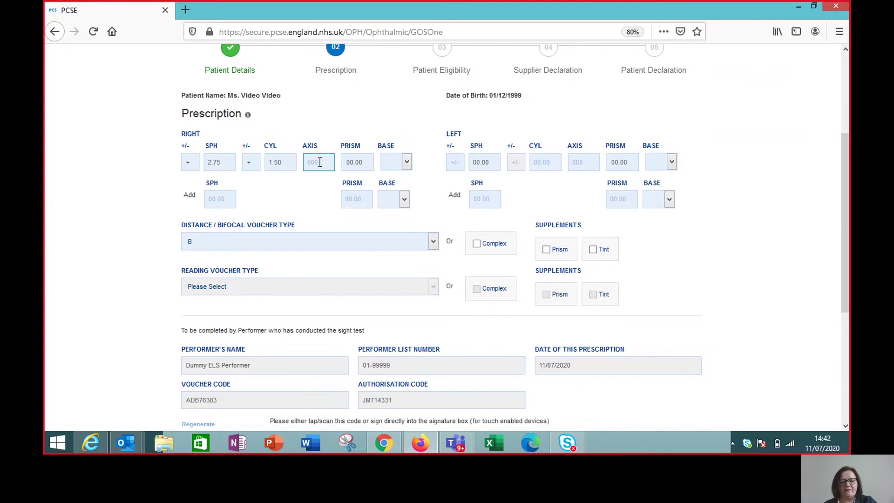
type("25")
Step: Enter the left eye sphere as +6.50 and sign the voucher's signature box
left_click(455, 163)
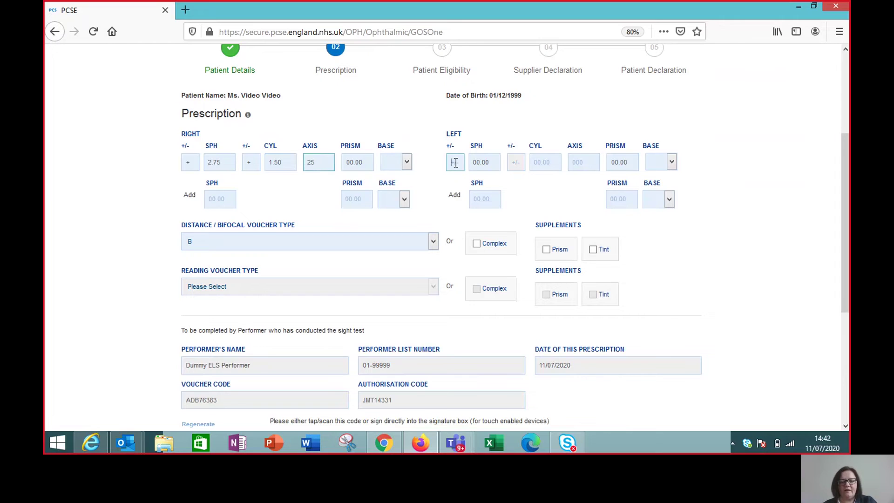
type("+")
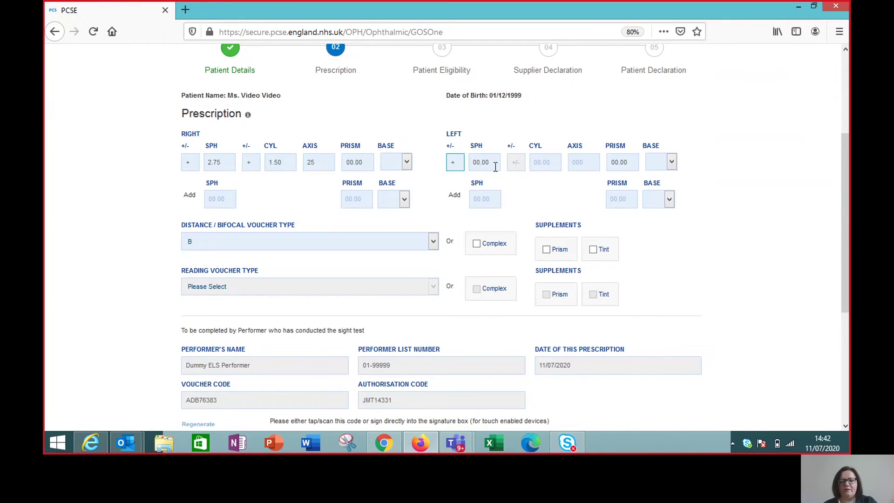
key("Tab")
type("4")
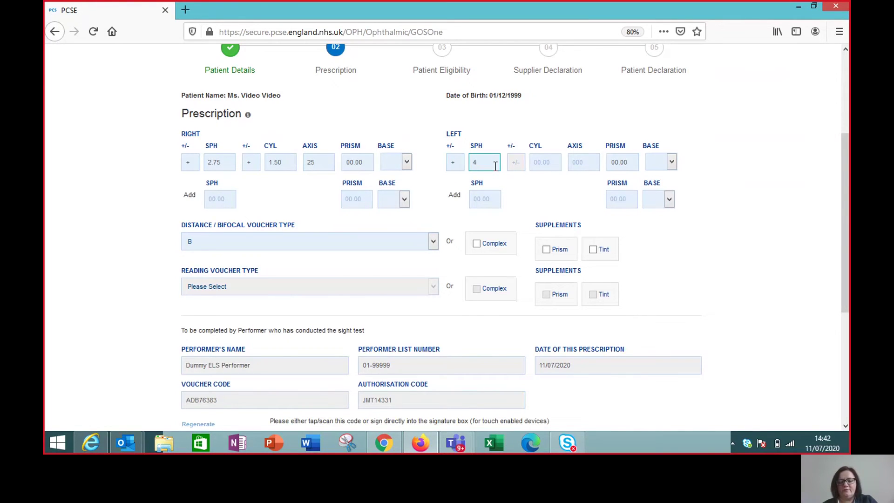
type(".50")
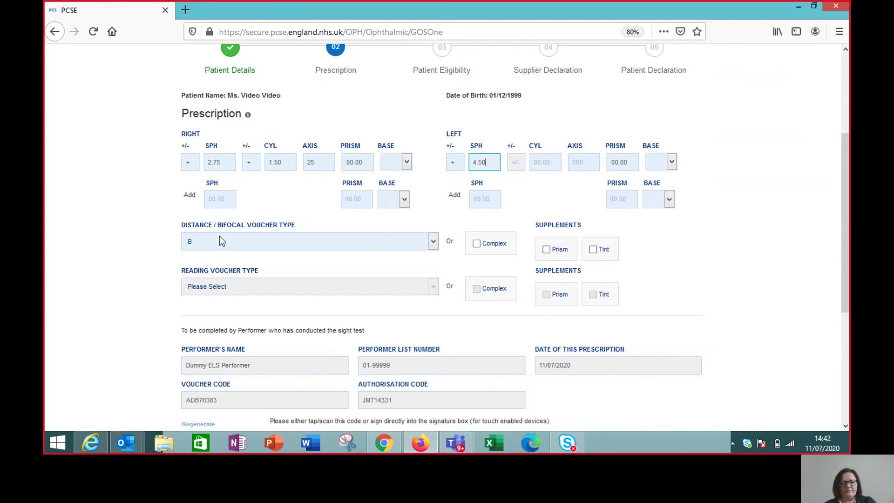
left_click(476, 162)
key("BackSpace")
type("6")
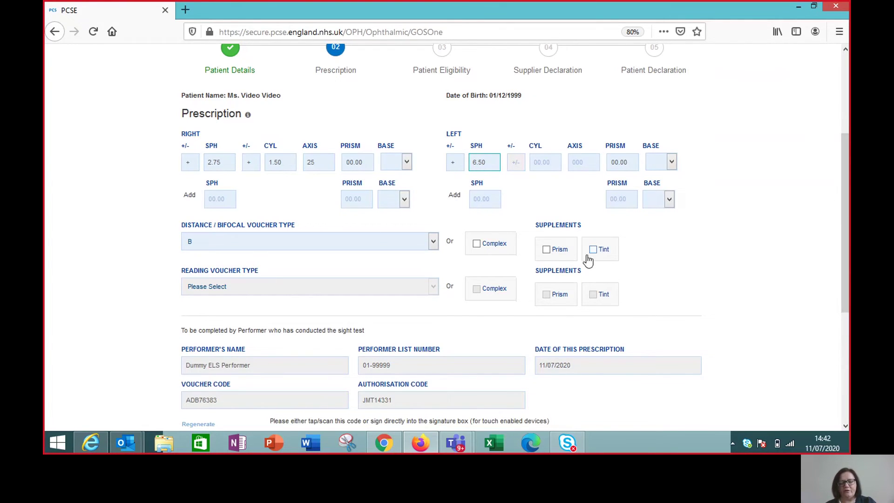
left_click_drag(842, 272, 841, 370)
mouse_move(444, 288)
left_mouse_down()
mouse_move(463, 301)
mouse_move(544, 309)
left_mouse_up()
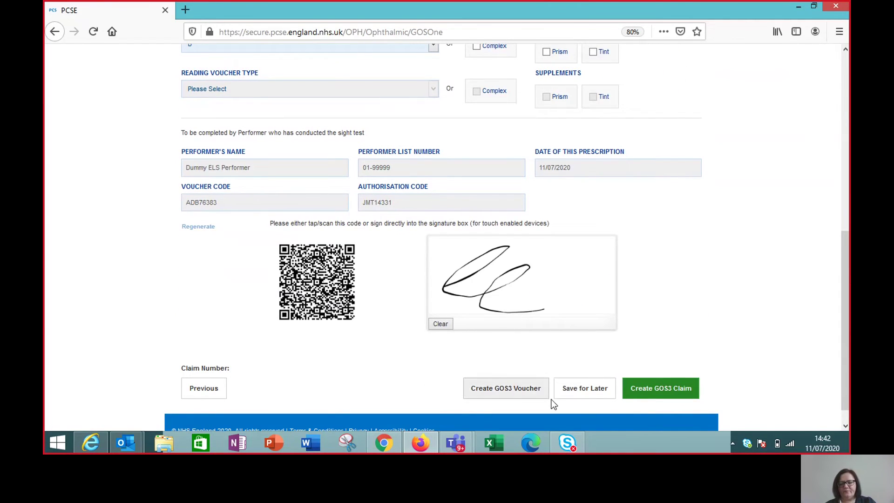
Step: Create the GOS3 voucher, opening the PrintGOS3Voucher PDF with patient details filled in
left_click(515, 393)
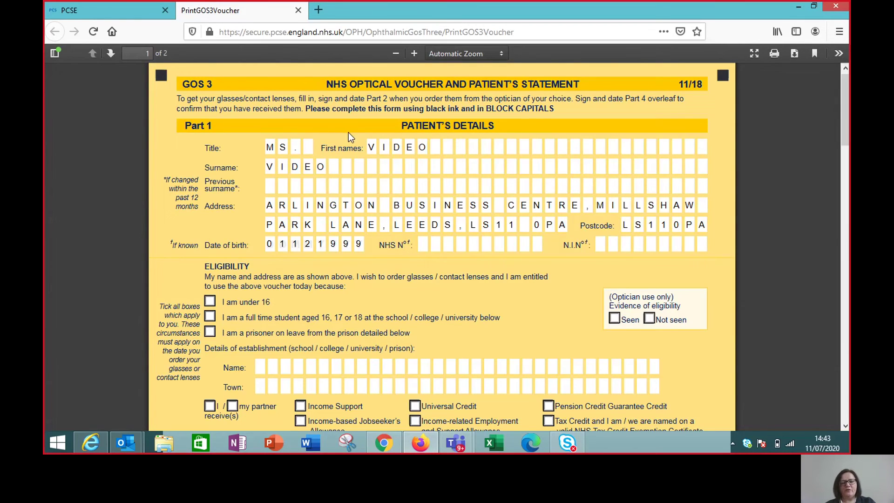
Step: Switch back to the Teams meeting window from its taskbar preview
mouse_move(457, 448)
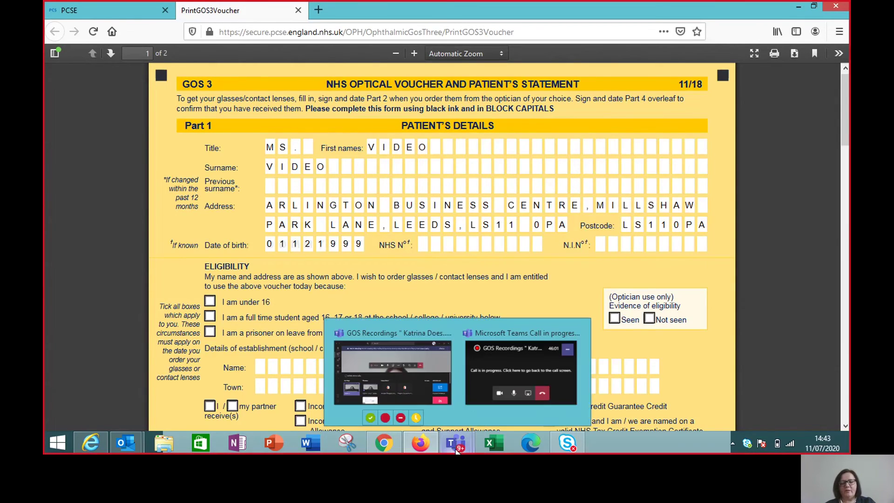
left_click(429, 365)
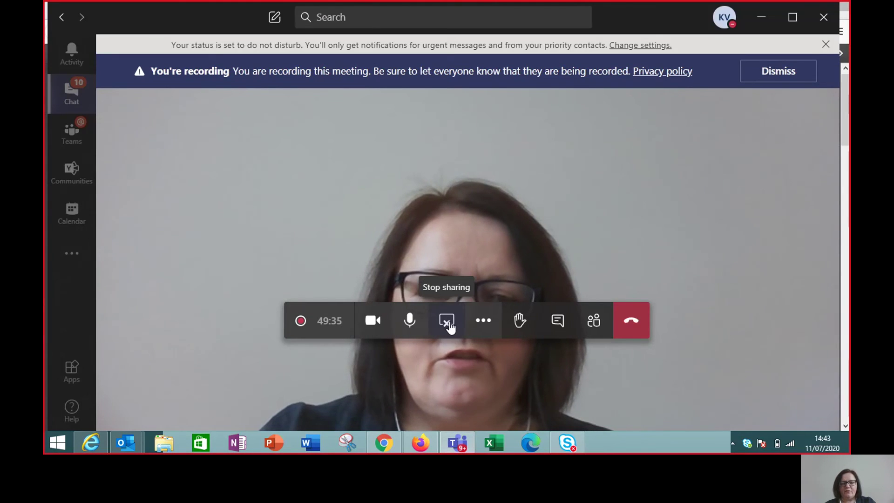